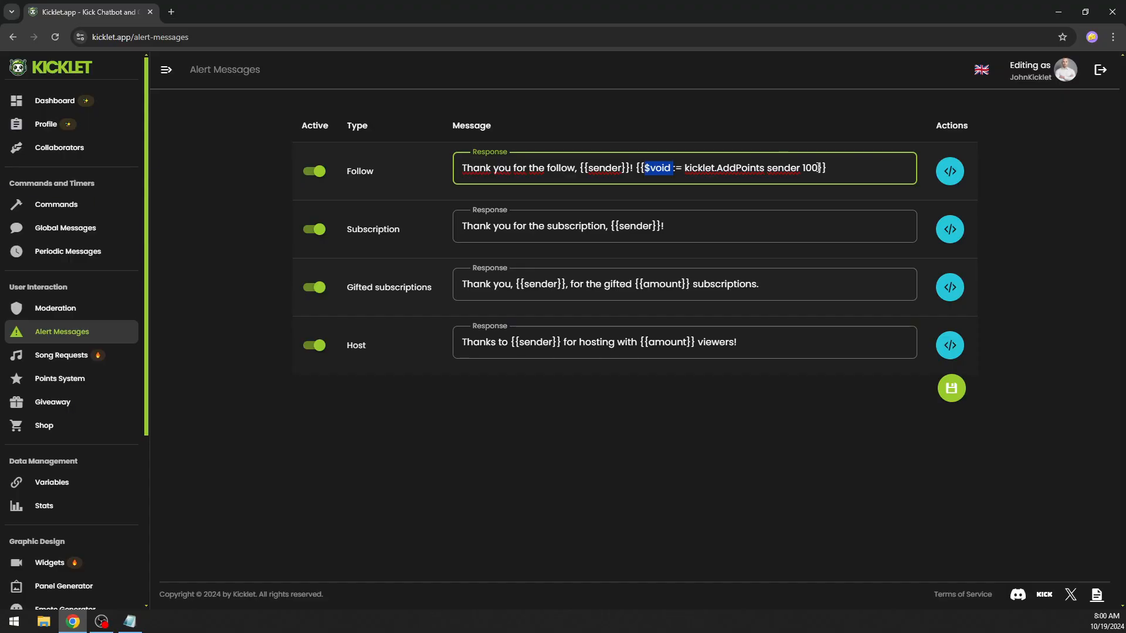
Insert "You have received 100 points!" into the Follow alert message, just before the AddPoints code.
double_click(809, 168)
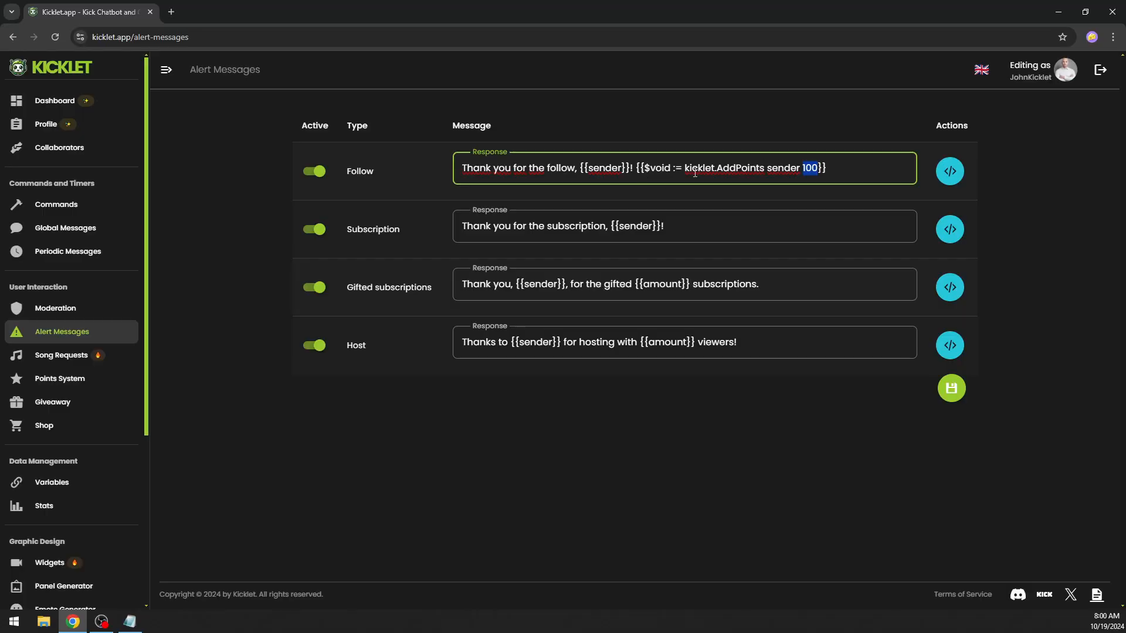
left_click(636, 168)
type("Y")
type("ou have received")
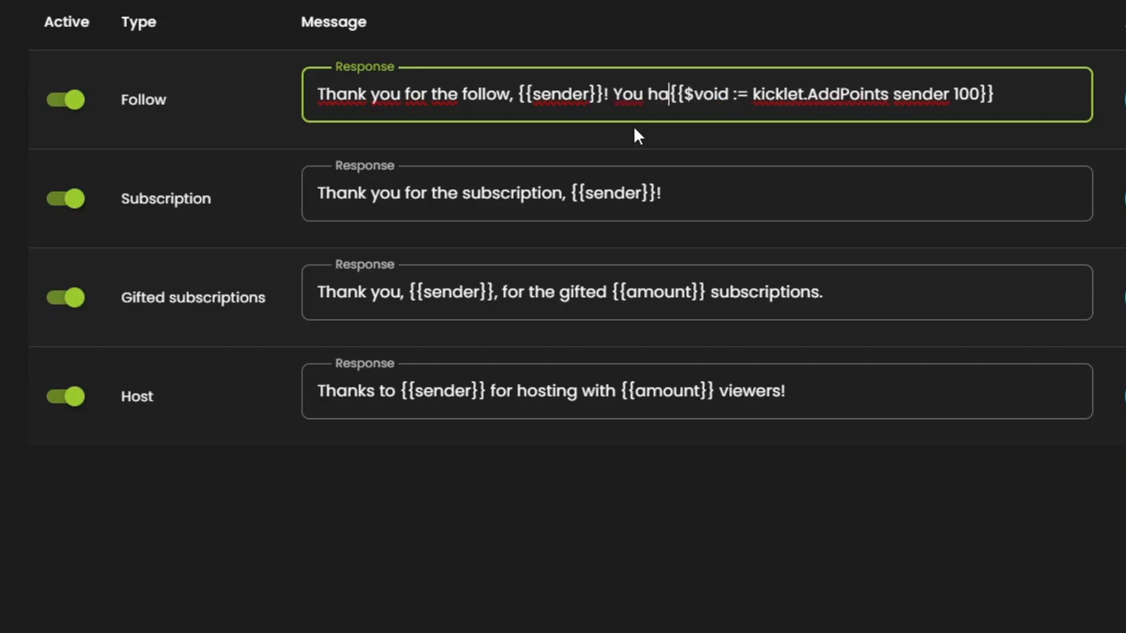
type(" 100 points!")
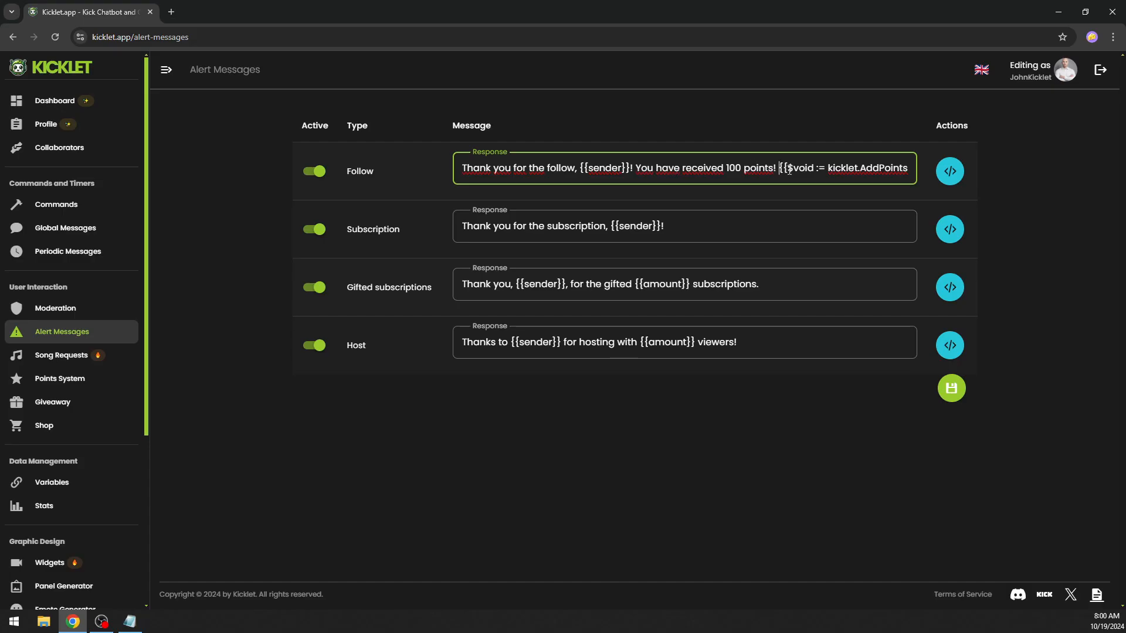
Copy the AddPoints code block from the Follow message and save the alert messages.
left_click_drag(789, 169, 886, 164)
key("ctrl+c")
left_click(885, 164)
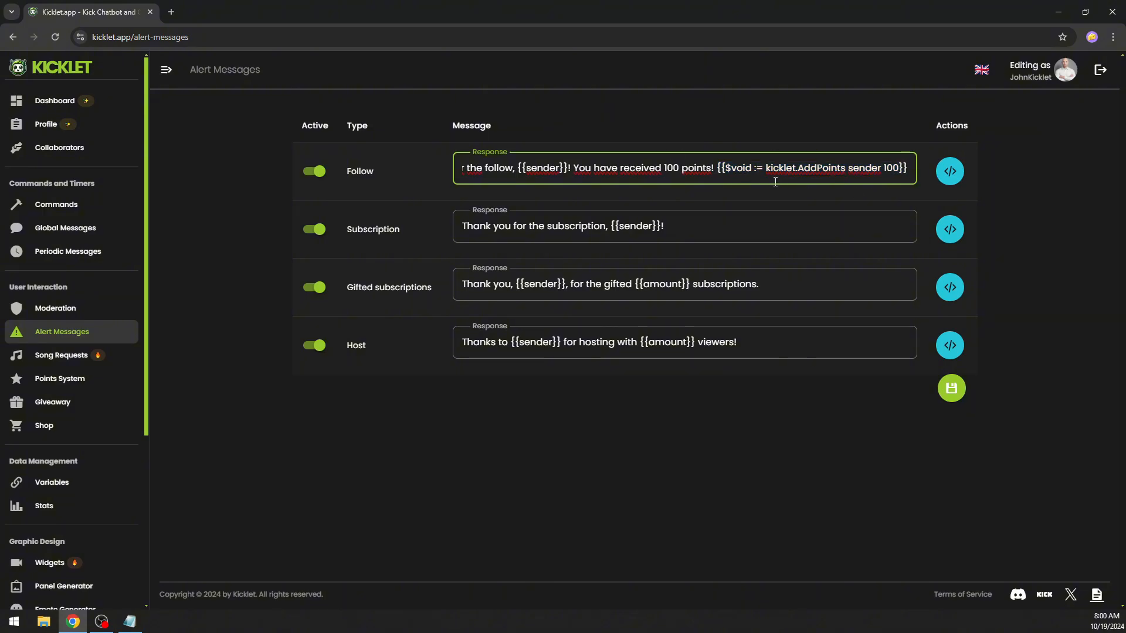
left_click(950, 387)
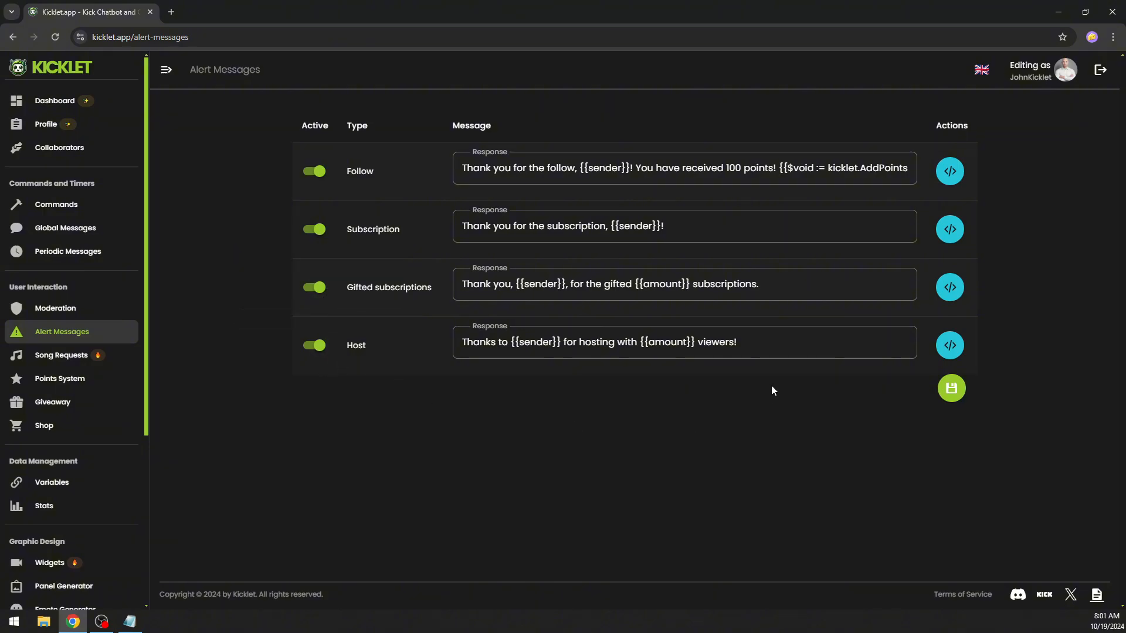
In the advanced editor, append {{$void := kicklet.AddPoints sender 500}} to the Subscription alert message and save it.
left_click(948, 172)
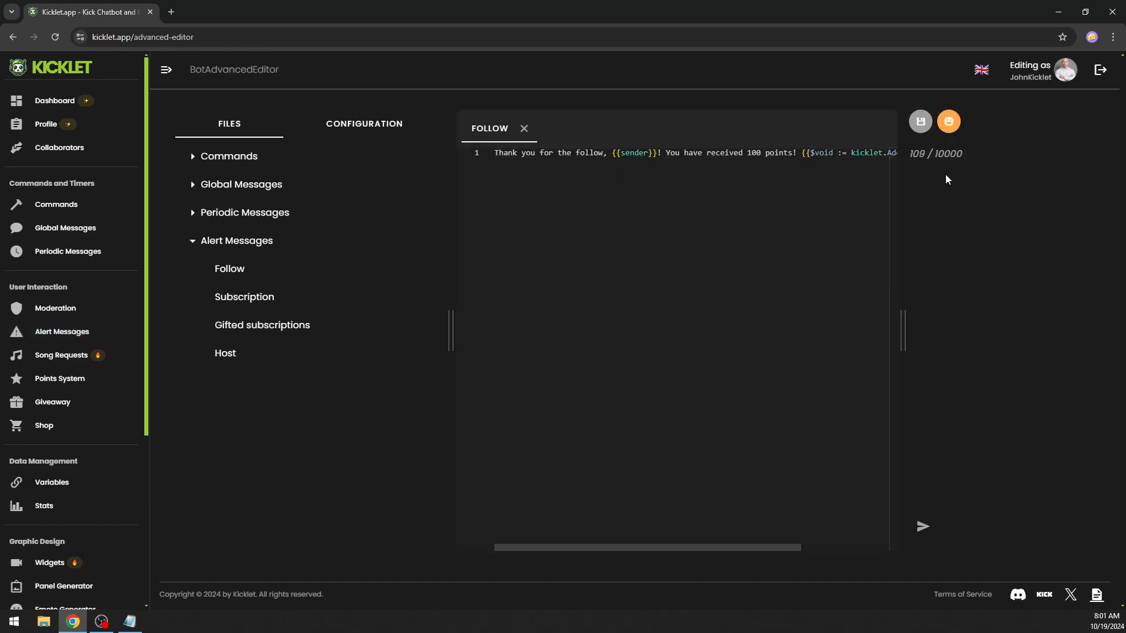
left_click_drag(445, 324, 332, 310)
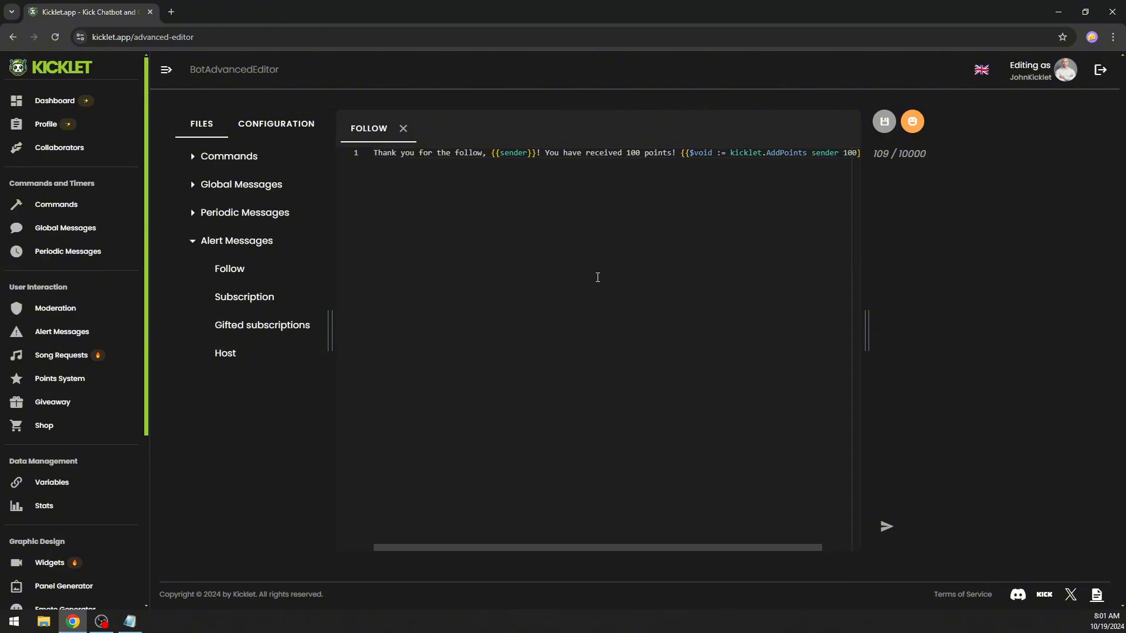
left_click(260, 309)
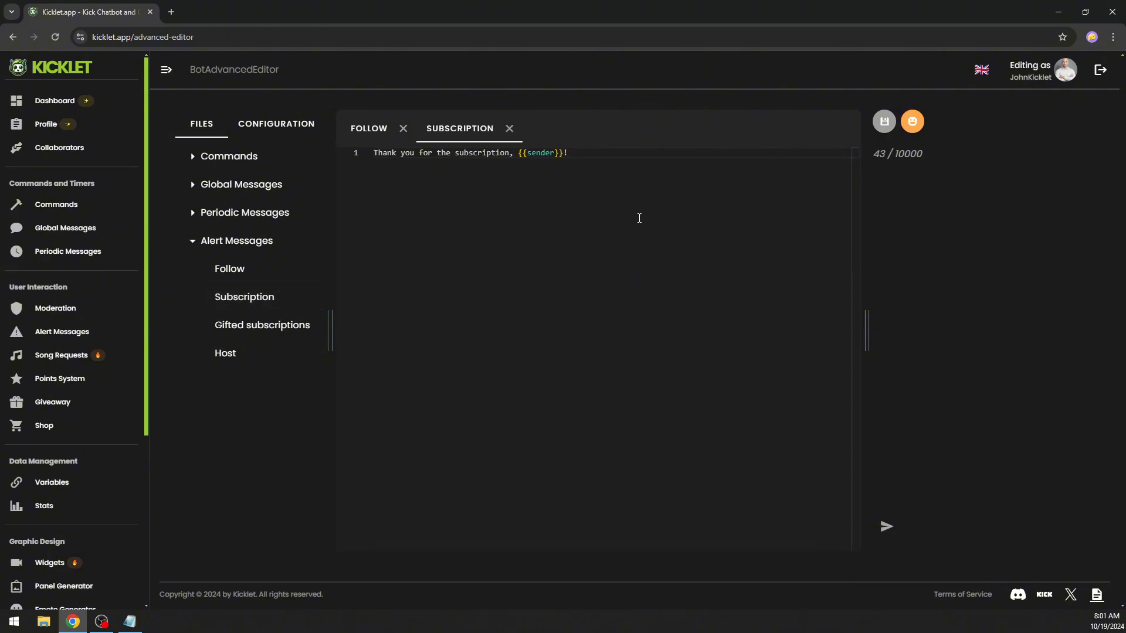
key("ctrl+v")
double_click(739, 155)
type("500")
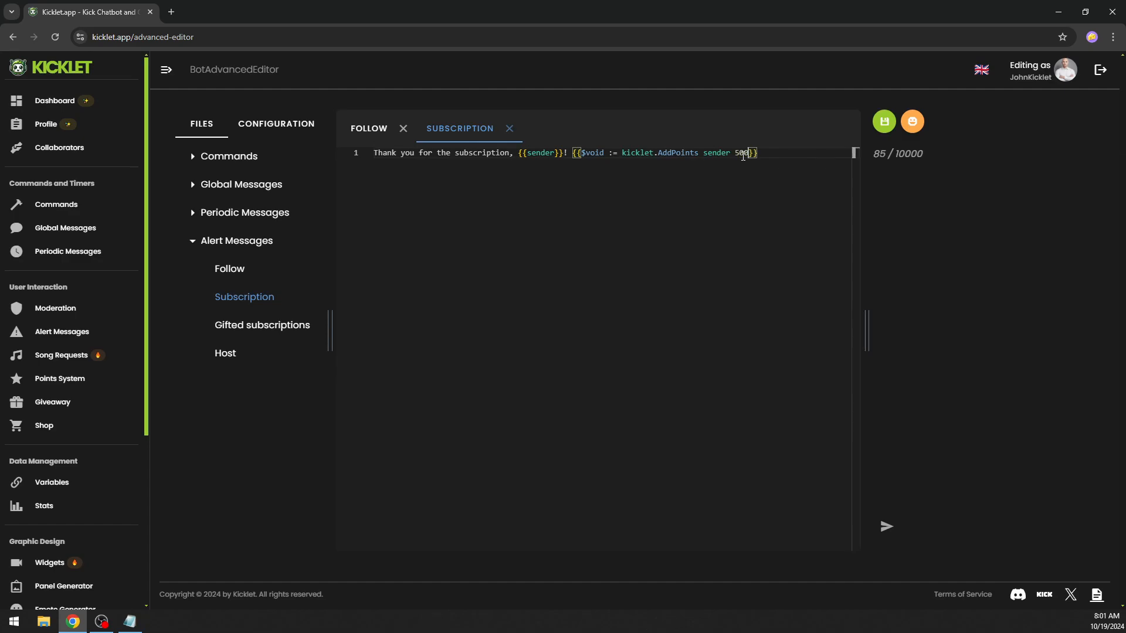
key("ctrl+s")
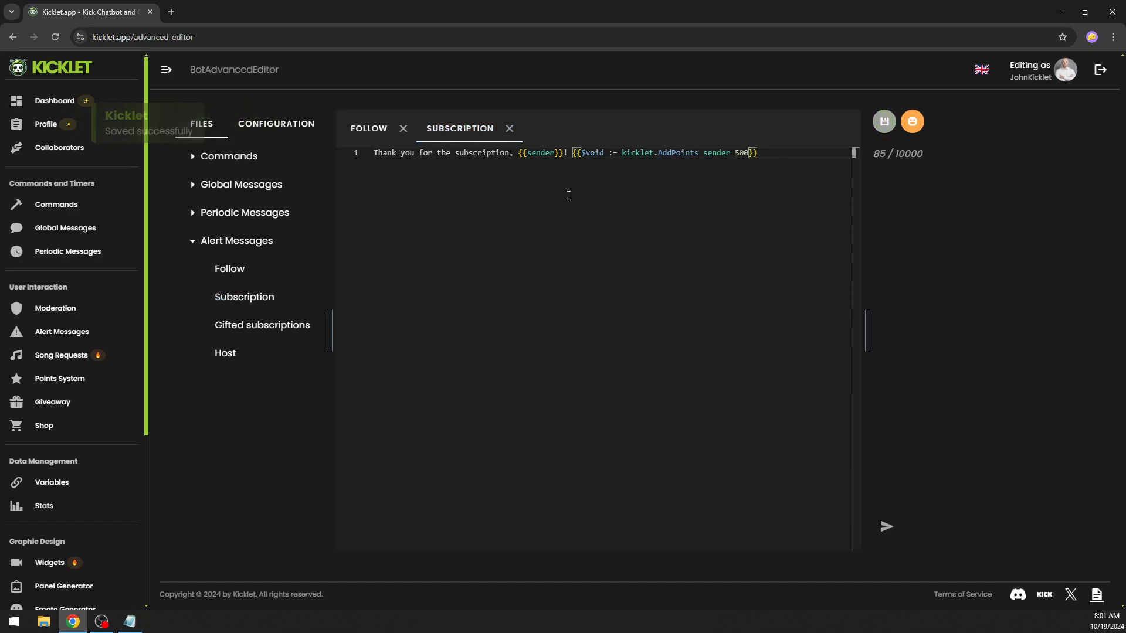
Open the Gifted subscriptions and Host alerts and examine the {{amount}} variable in their messages.
left_click(282, 322)
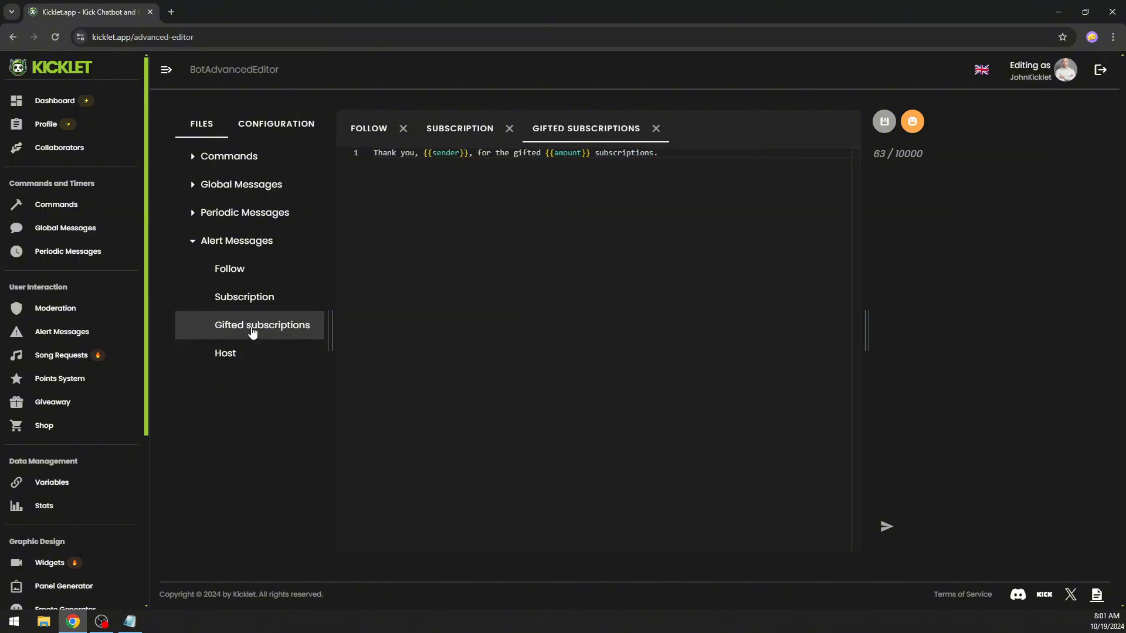
left_click(564, 155)
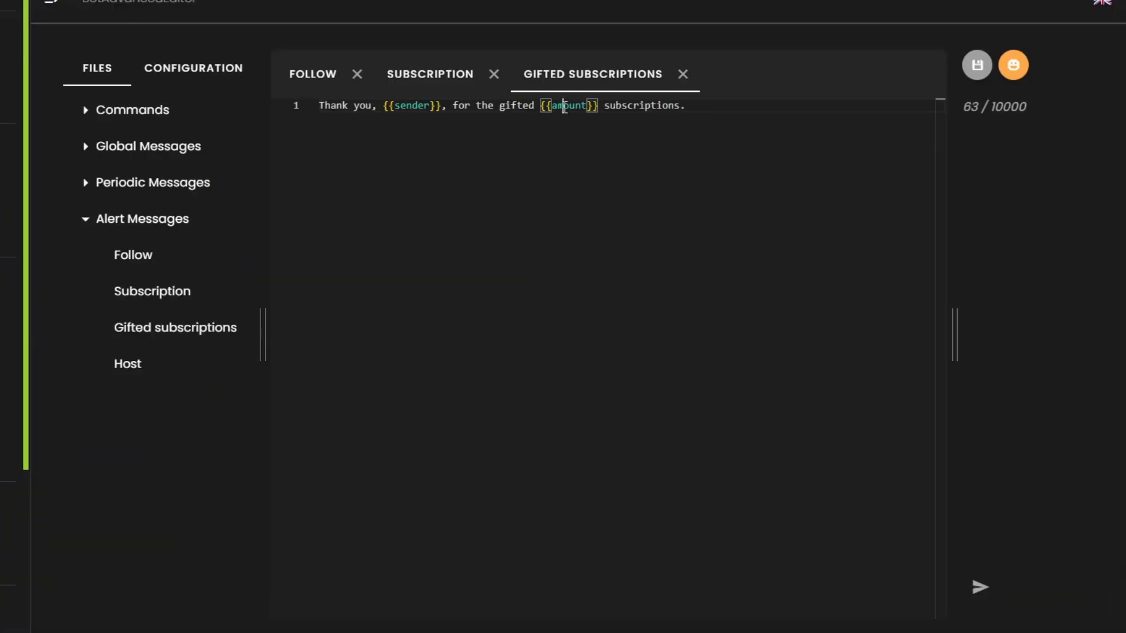
left_click(161, 362)
double_click(564, 106)
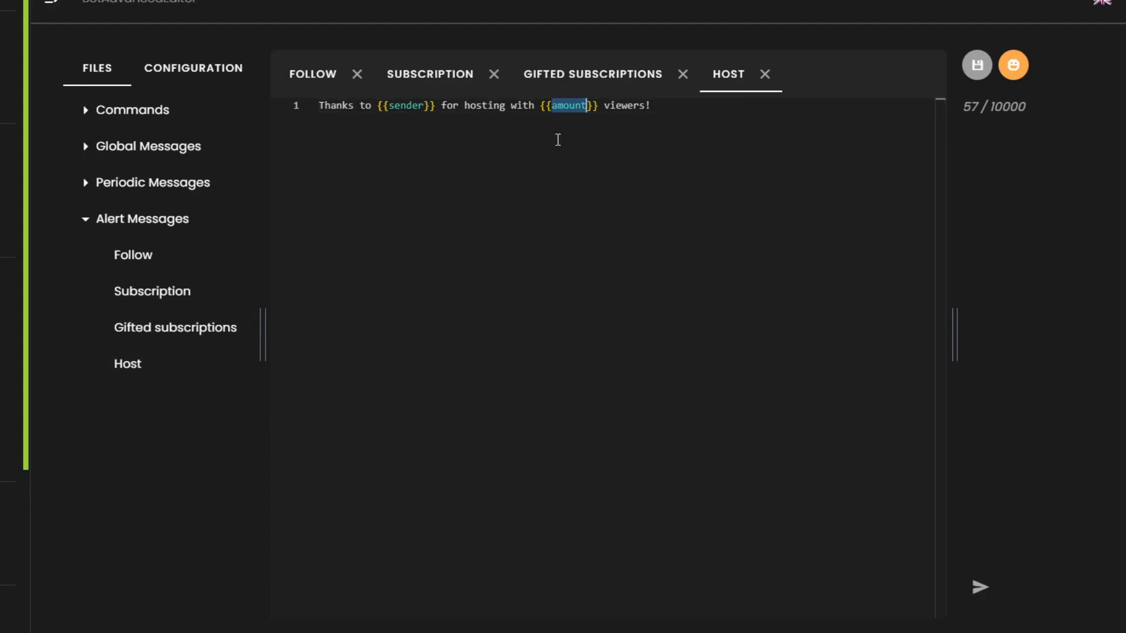
left_click(659, 107)
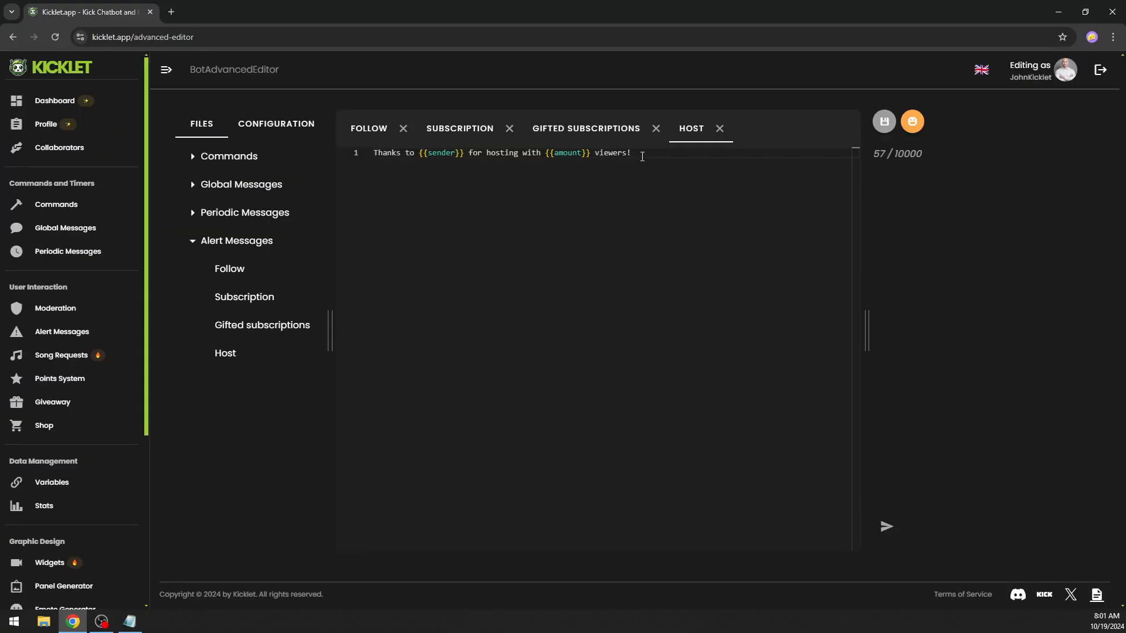
Replace the entire Host message with the prepared template that starts with {{$reward := (mul amount 10)}} and adds $reward points to the sender.
key("ctrl+a")
key("BackSpace")
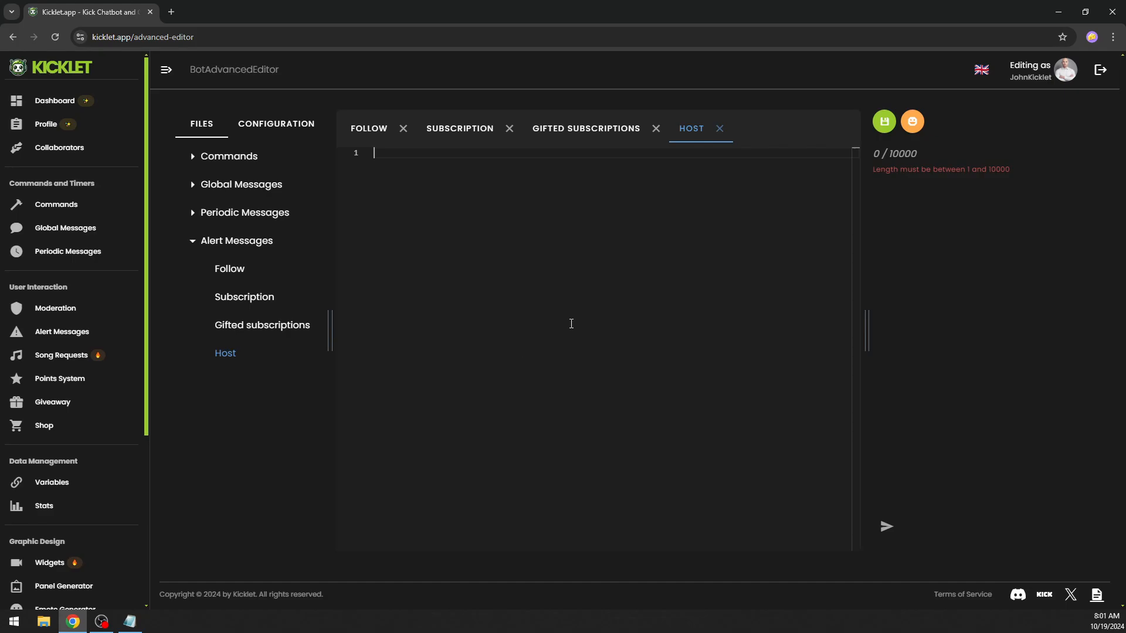
key("alt+Tab")
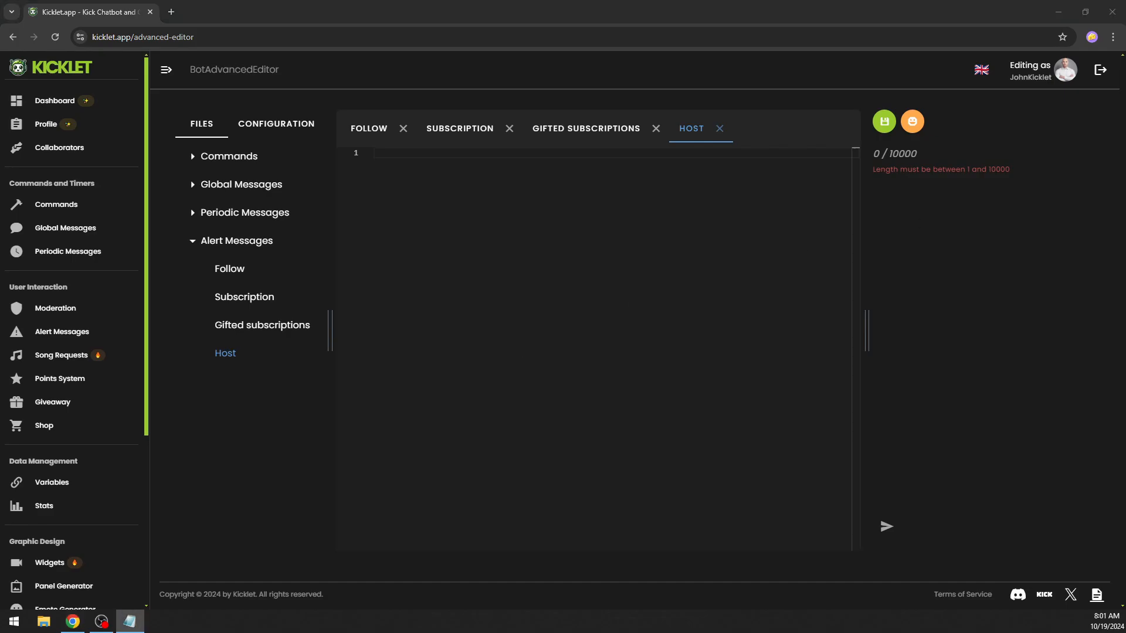
left_click(397, 201)
key("ctrl+v")
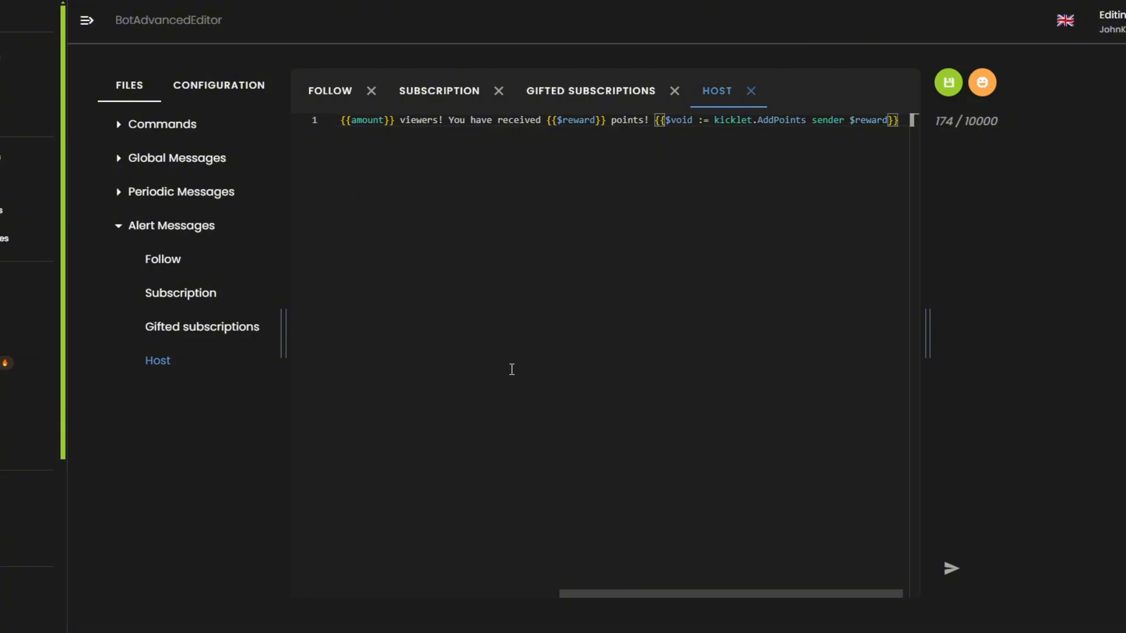
Examine the $reward expression in the Host message and set its multiplier to 50.
left_click_drag(610, 594, 311, 580)
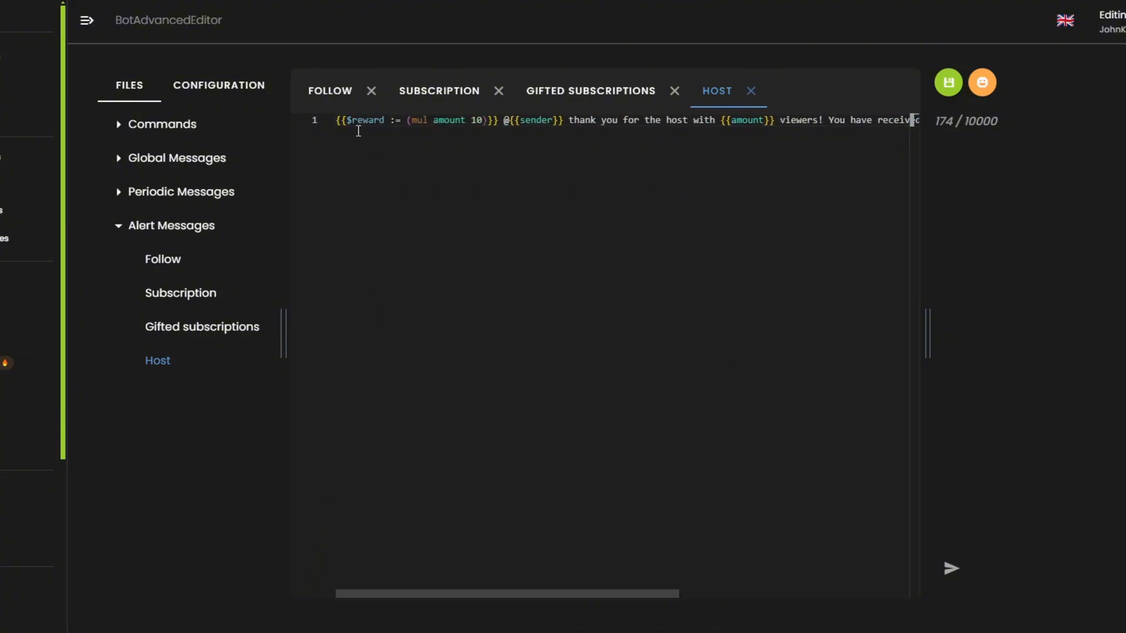
double_click(360, 120)
double_click(383, 120)
double_click(476, 120)
left_click_drag(481, 120, 435, 121)
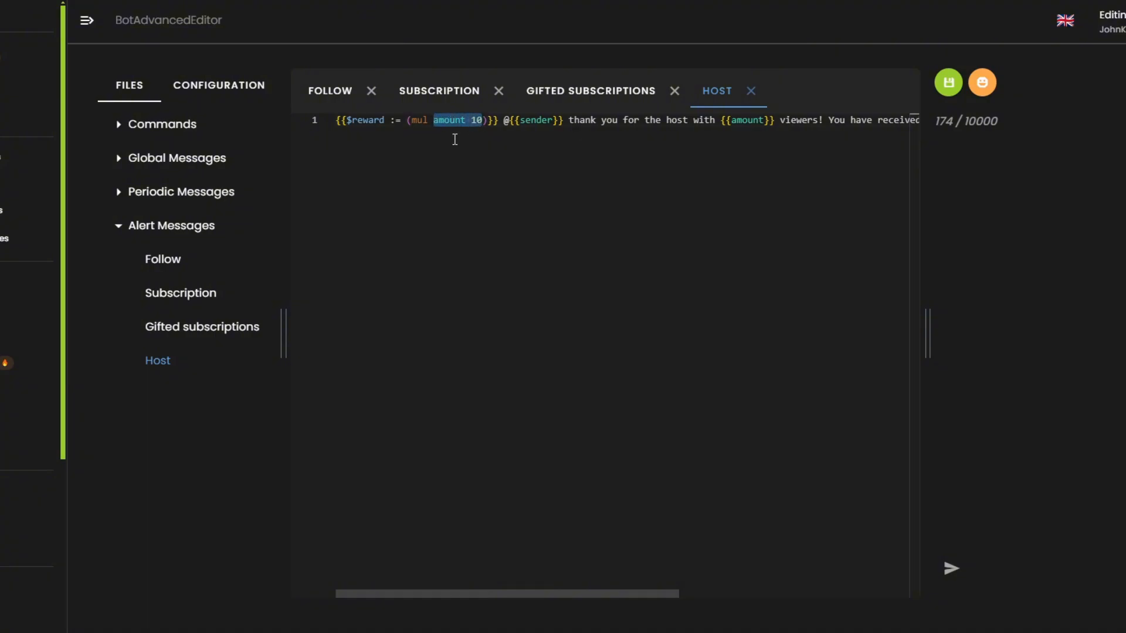
left_click(478, 120)
key("BackSpace")
key("BackSpace")
type("50")
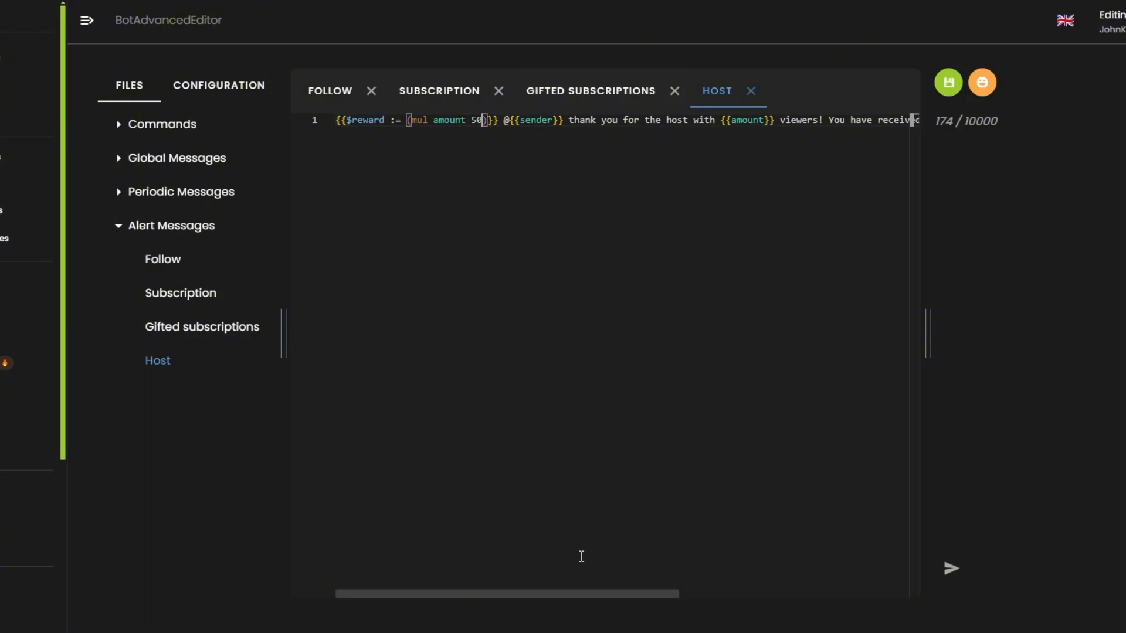
Review the rest of the Host message and set the $reward multiplier back to 10.
left_click_drag(554, 591, 752, 582)
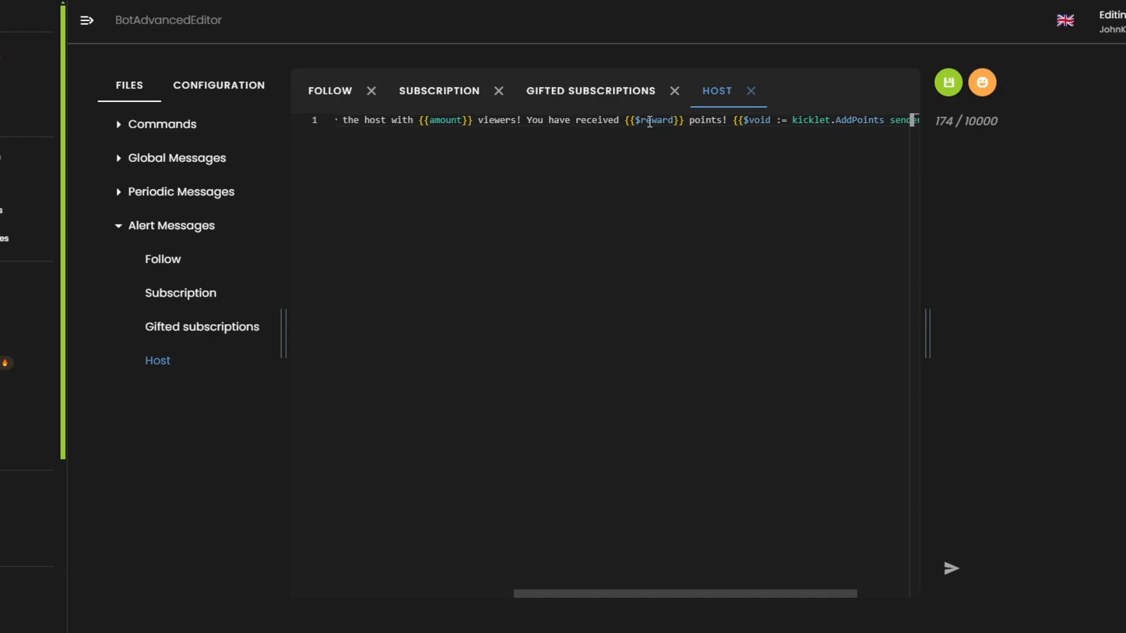
left_click_drag(696, 593, 774, 586)
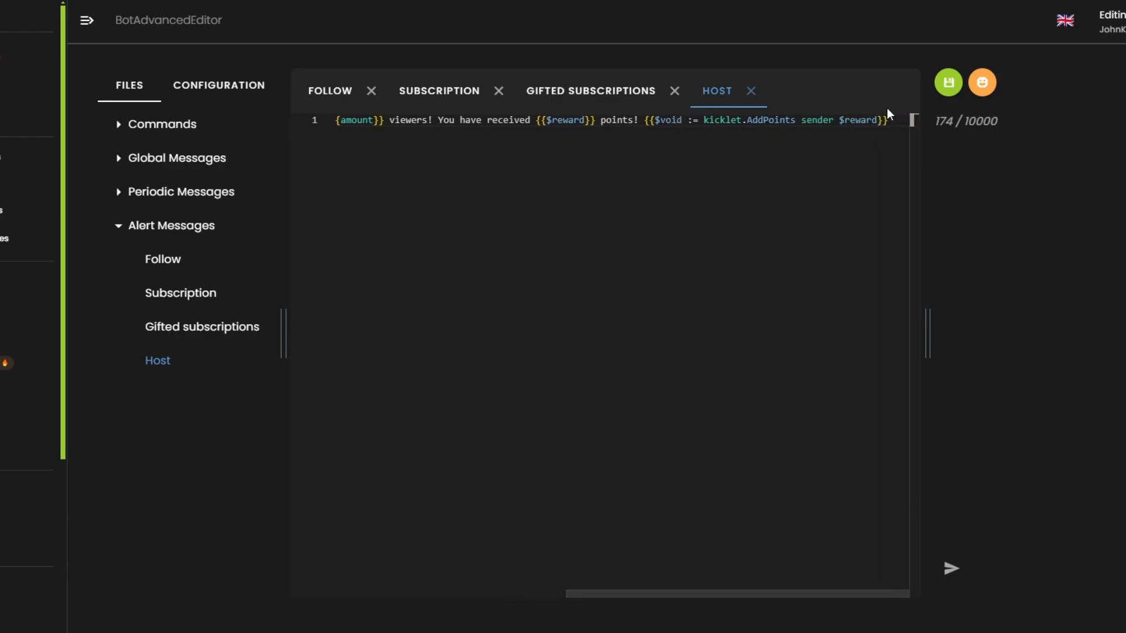
left_click_drag(648, 594, 345, 565)
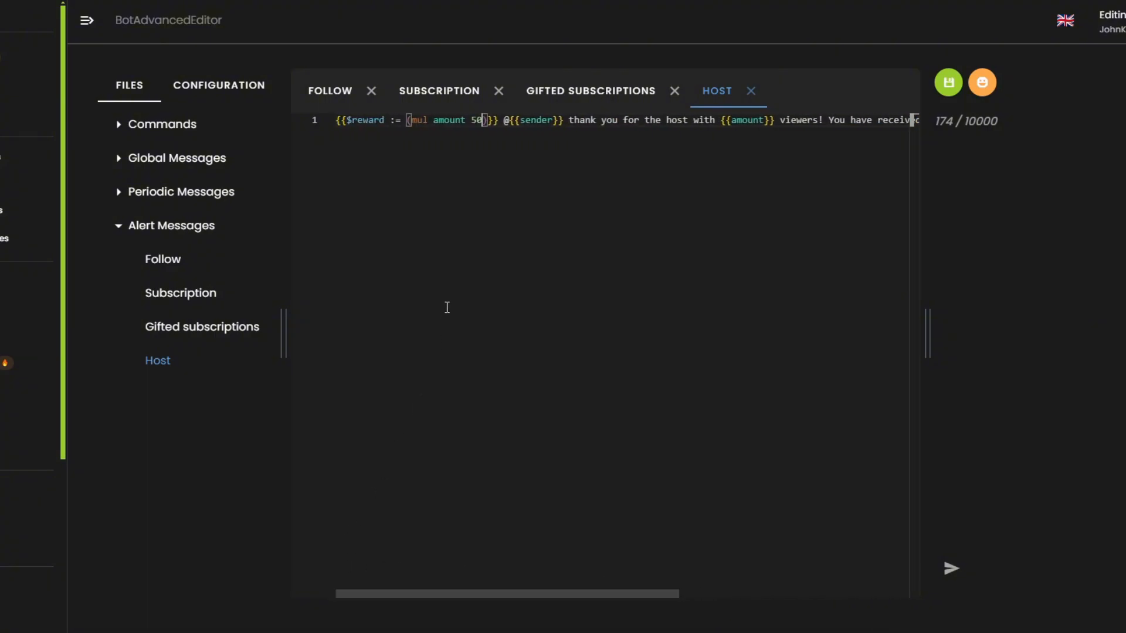
double_click(475, 121)
type("10")
Copy the whole Host message and paste it over the existing Gifted subscriptions message.
left_click(633, 121)
key("ctrl+a")
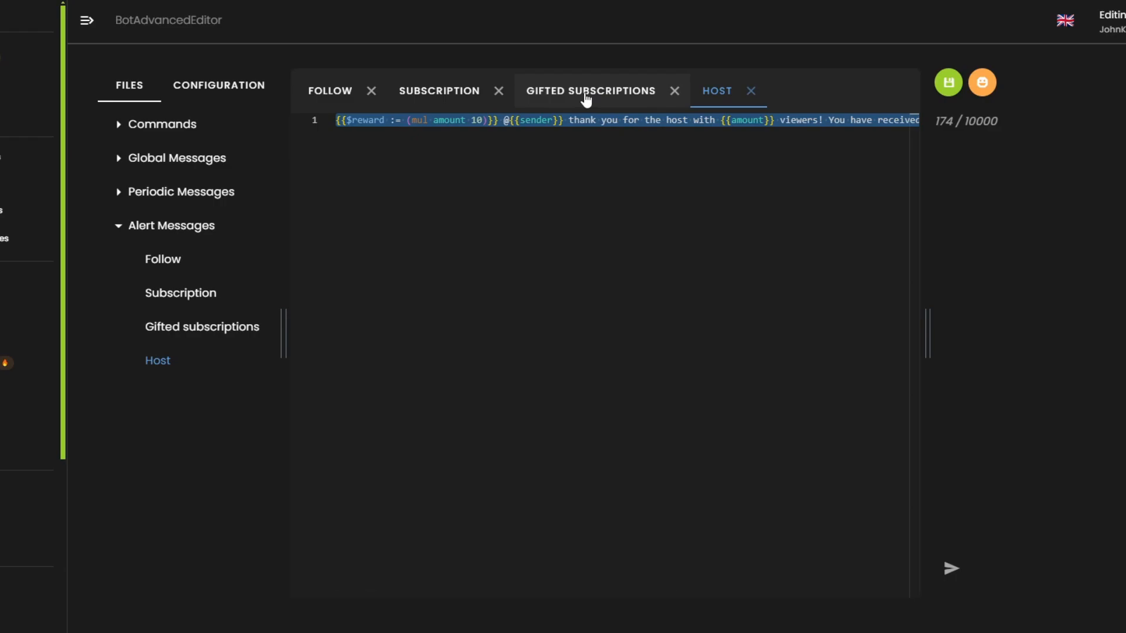
left_click(586, 100)
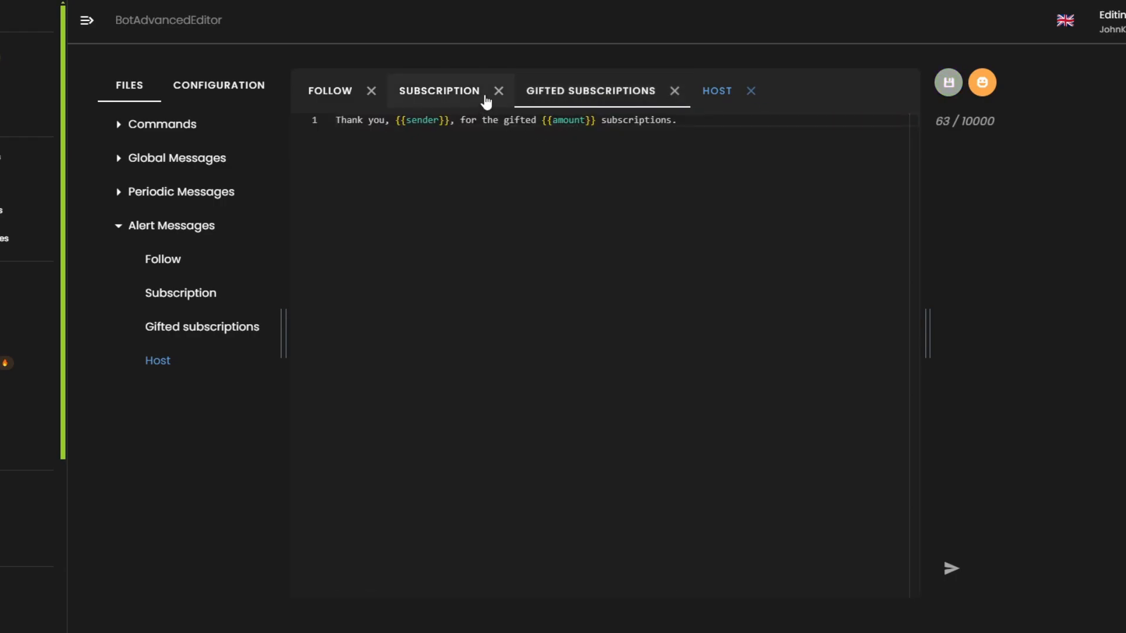
left_click_drag(701, 118, 219, 113)
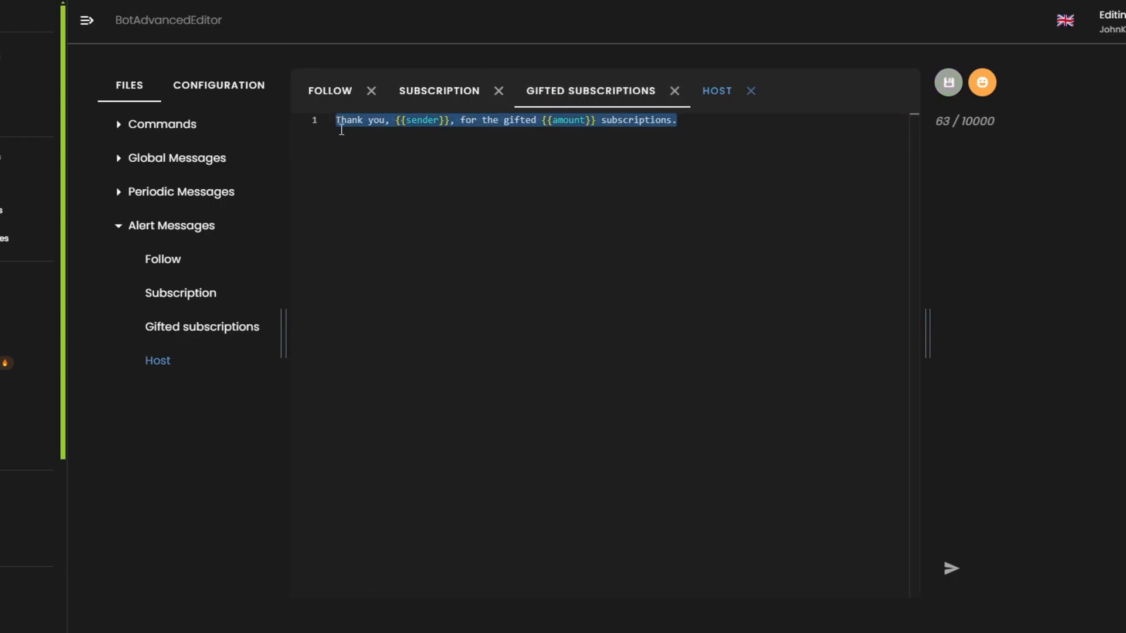
key("ctrl+v")
In the Gifted subscriptions message, remove "host with" and replace "viewers" with "gifted".
left_click_drag(613, 595, 388, 594)
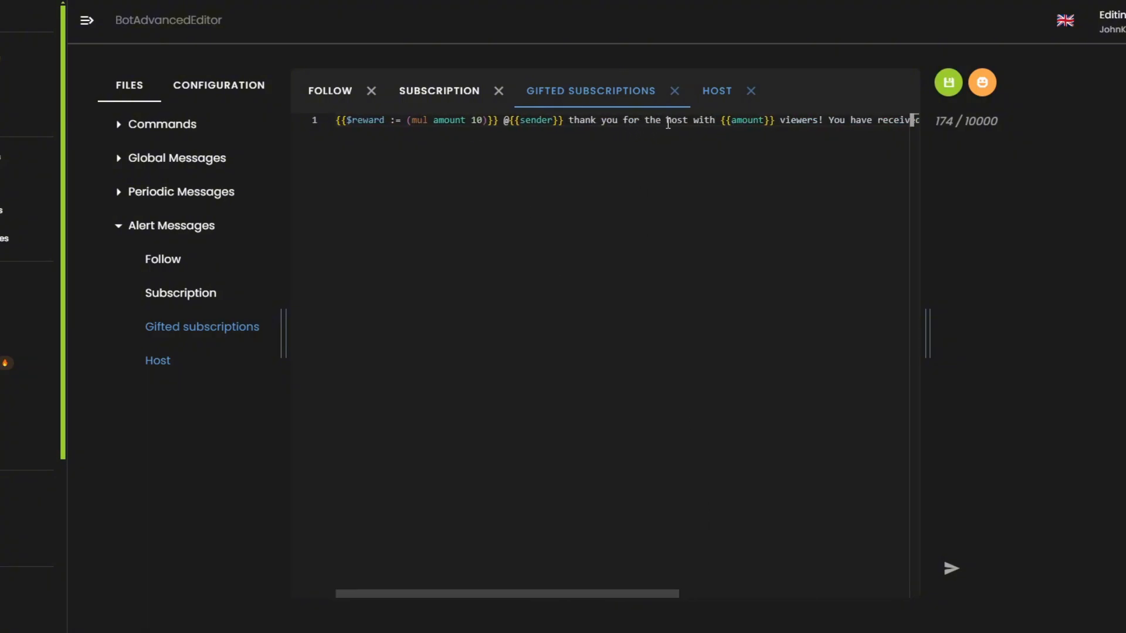
left_click_drag(666, 121, 718, 123)
key("BackSpace")
double_click(739, 120)
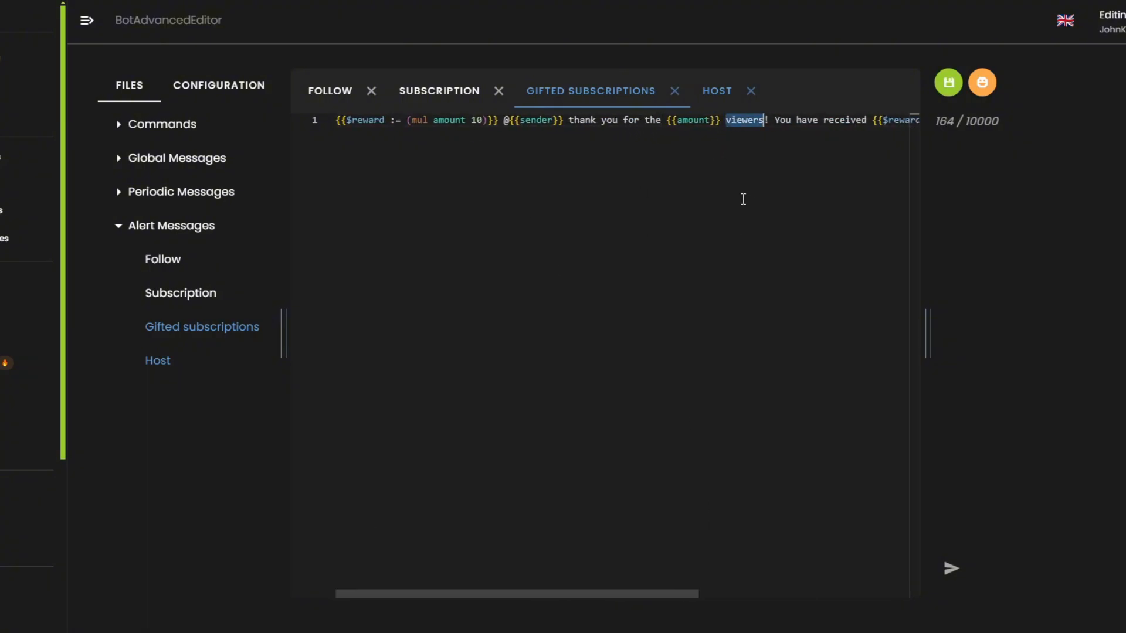
type("gifted")
Set the $reward multiplier in the Gifted subscriptions message to 100, check the full message, and save it.
left_click_drag(659, 594, 862, 594)
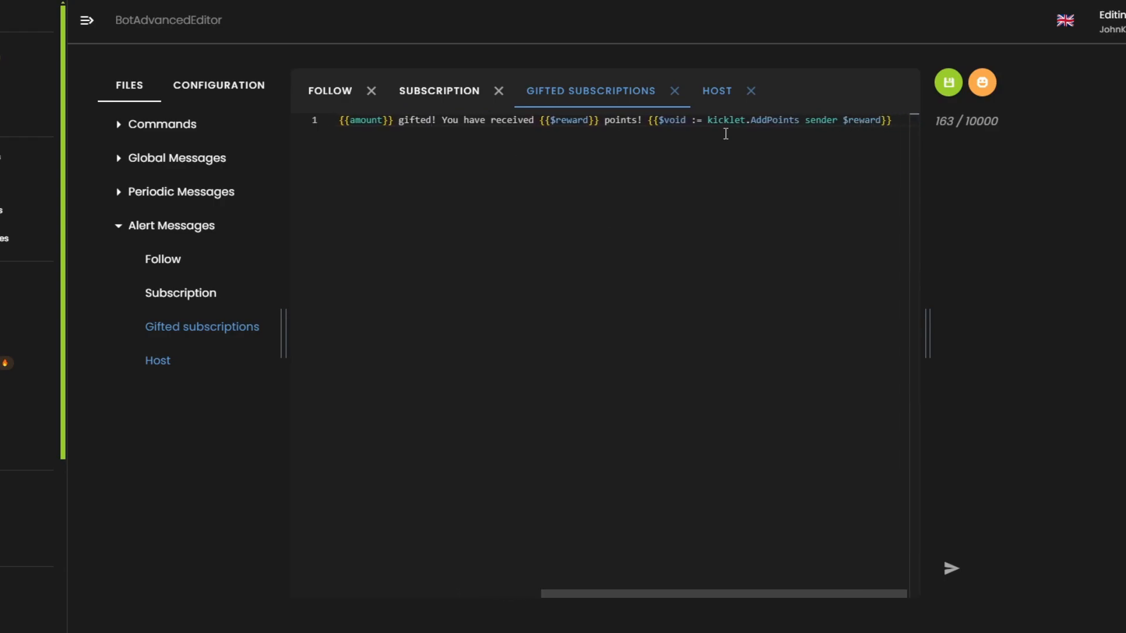
left_click_drag(761, 596, 527, 588)
double_click(477, 120)
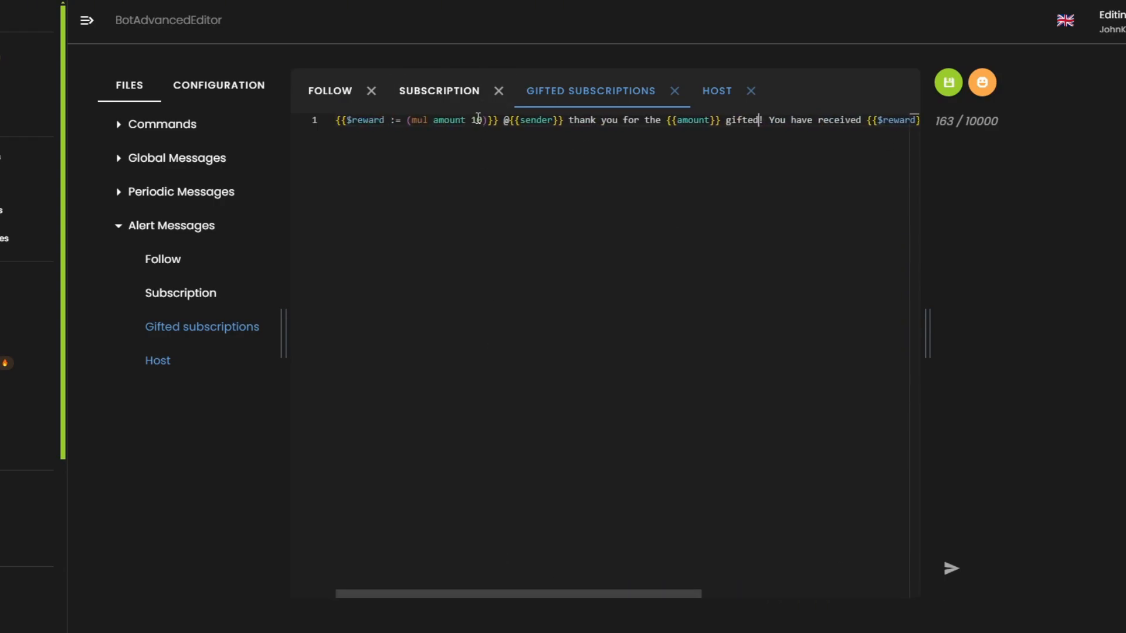
type("100")
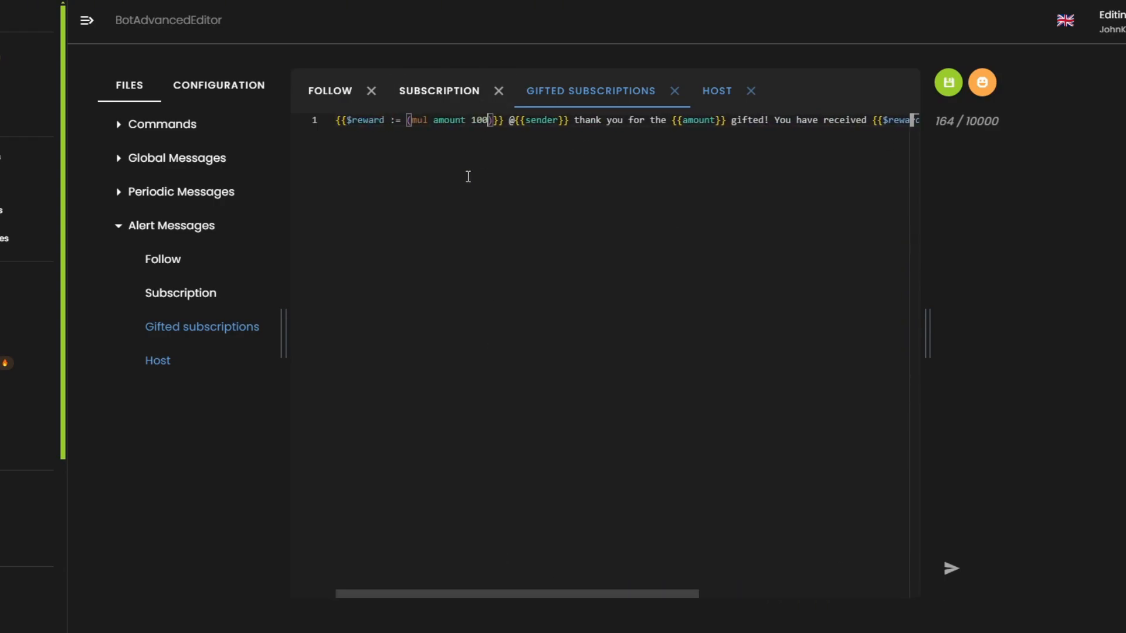
key("End")
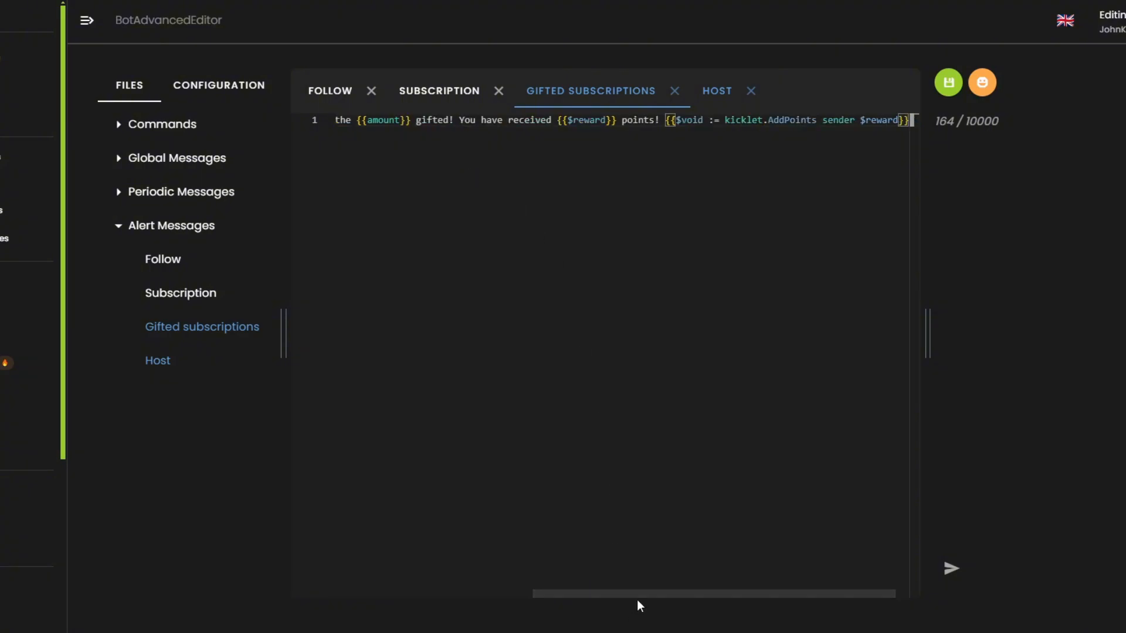
left_click_drag(585, 594, 388, 583)
left_click(477, 120)
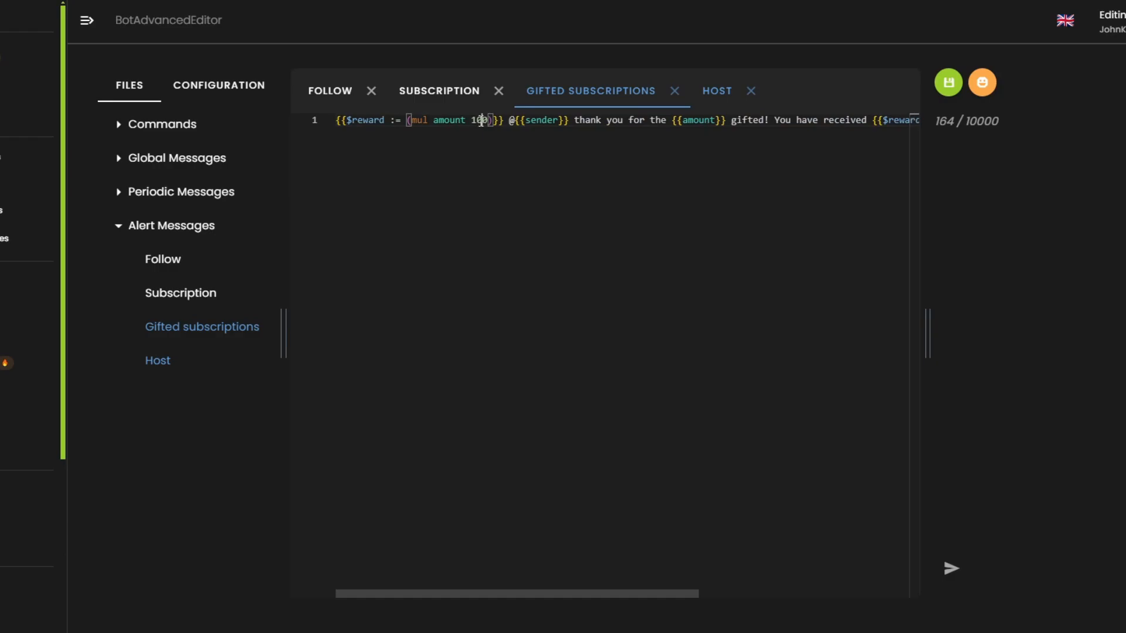
double_click(477, 120)
left_click(707, 160)
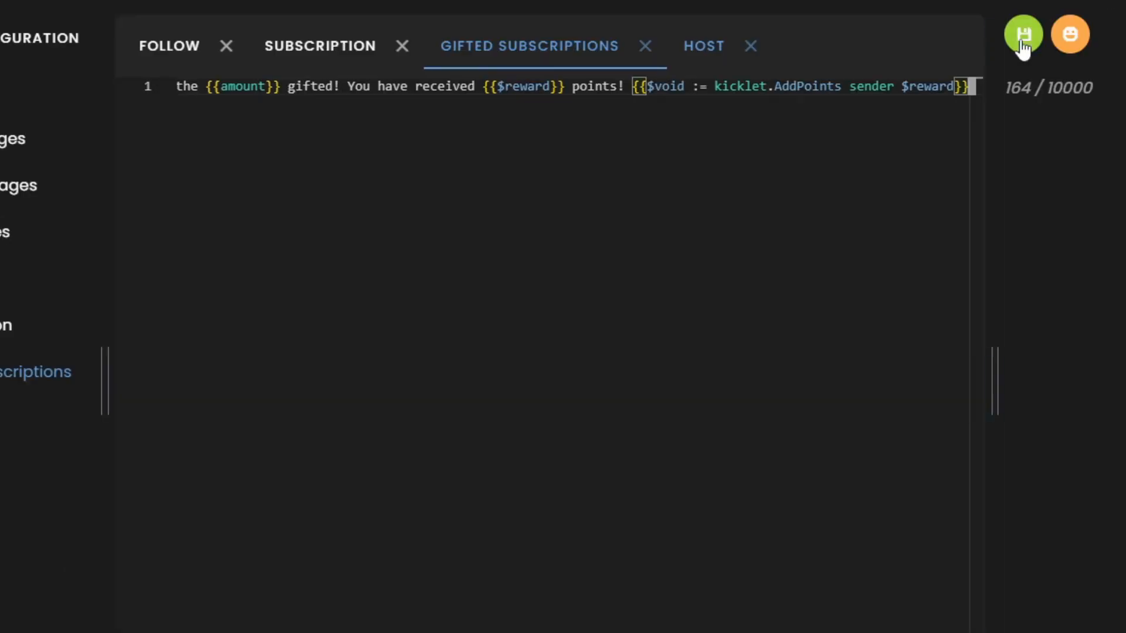
left_click(1021, 36)
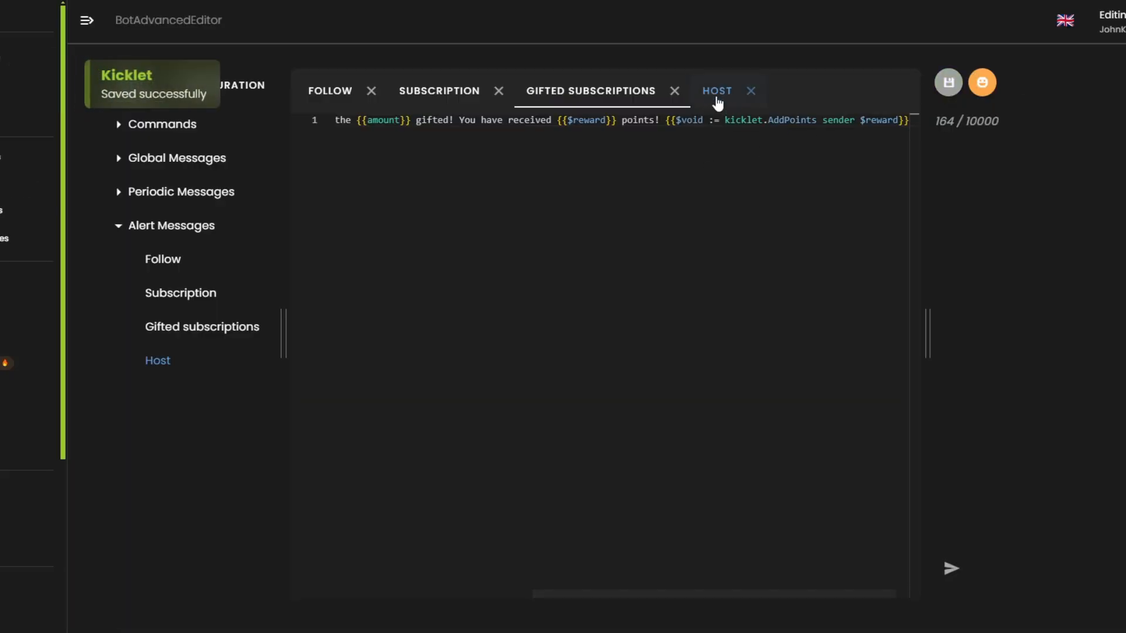
Save the Host alert message and review the Gifted subscriptions, Subscription and Follow messages.
left_click(716, 98)
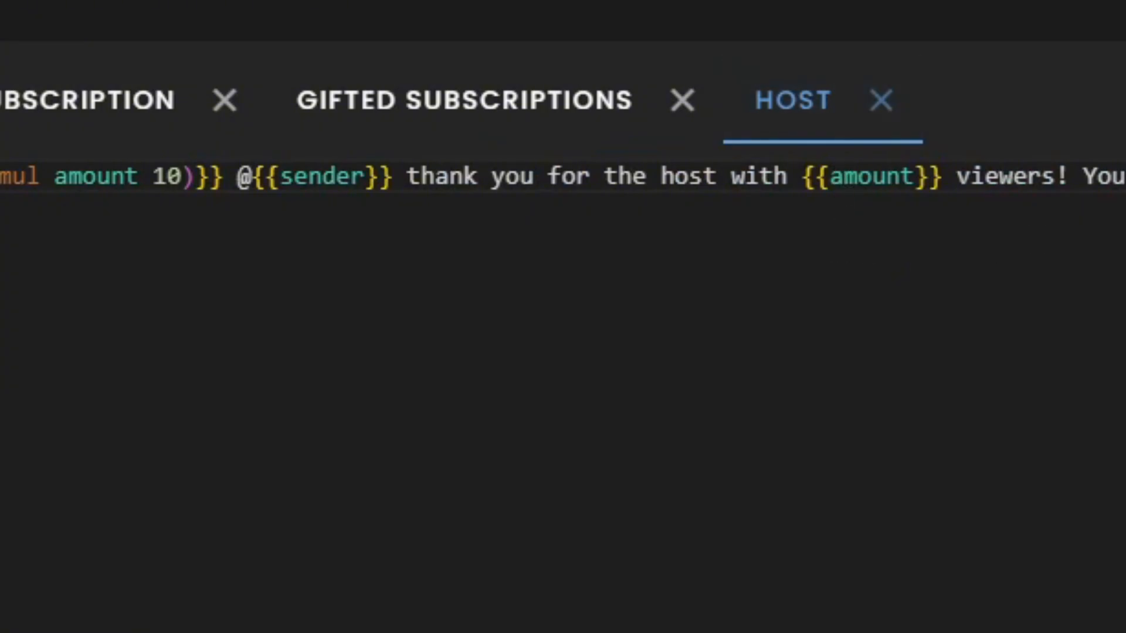
key("ctrl+s")
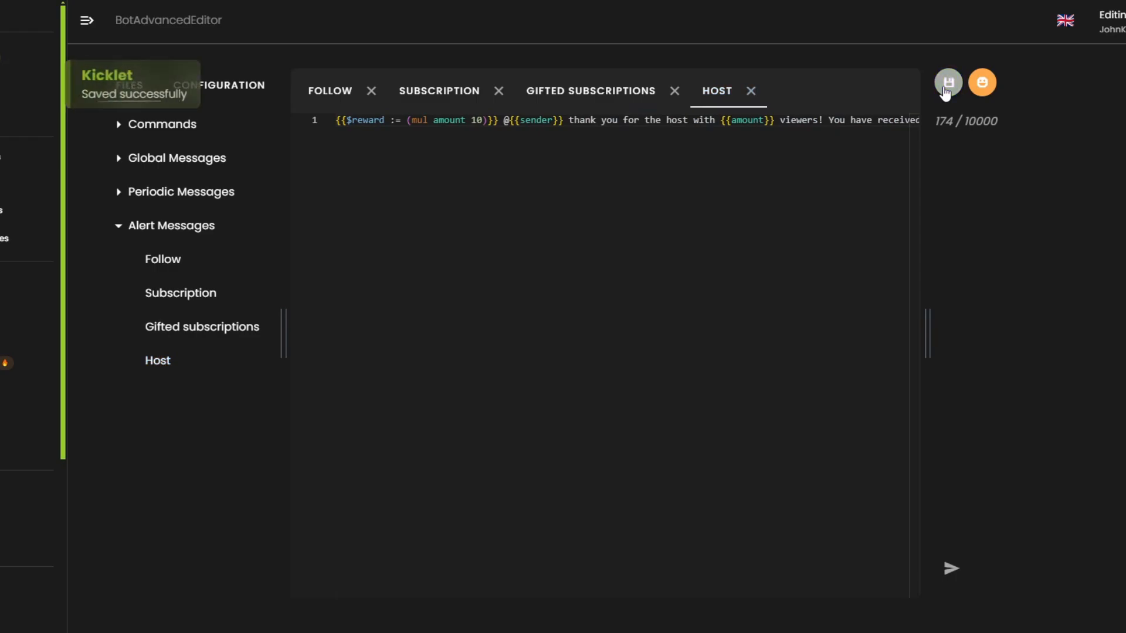
left_click(586, 96)
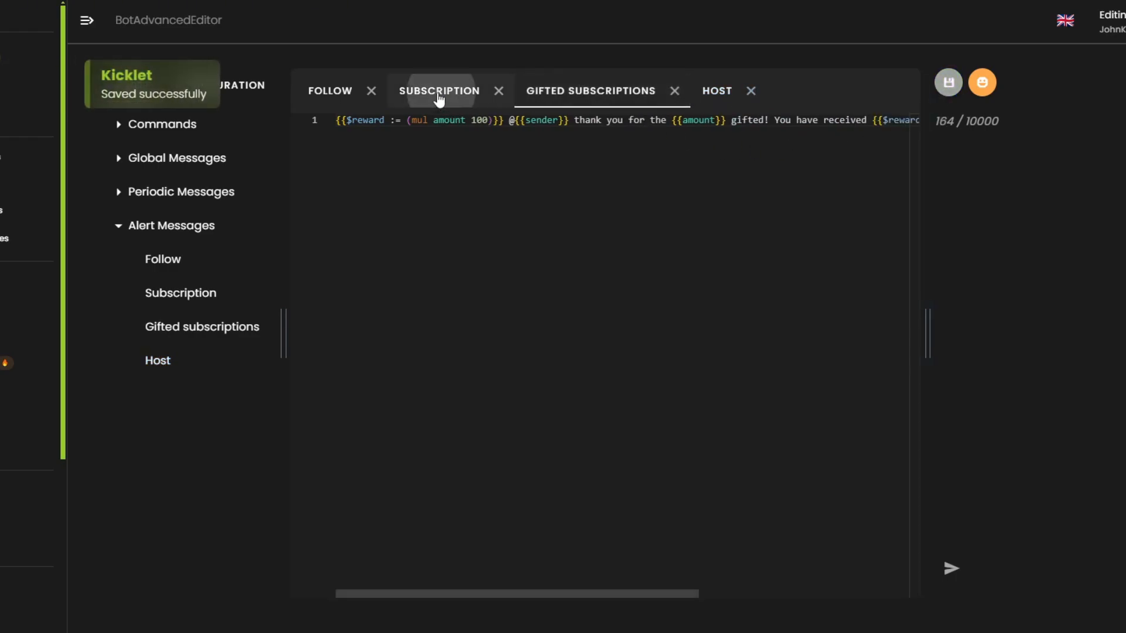
left_click(434, 97)
left_click(322, 94)
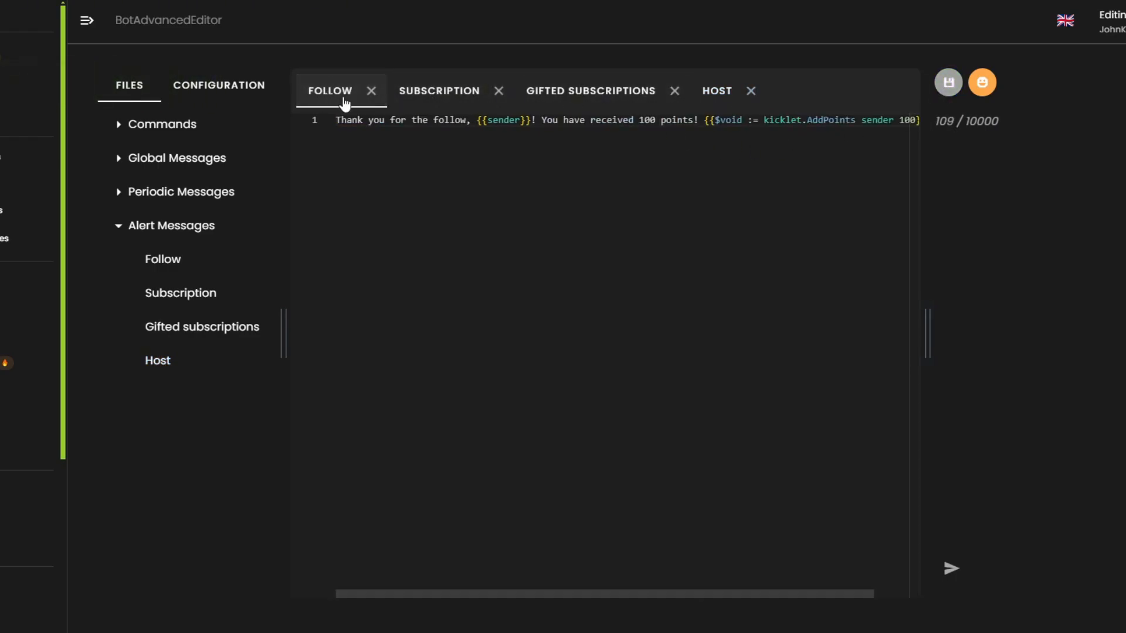